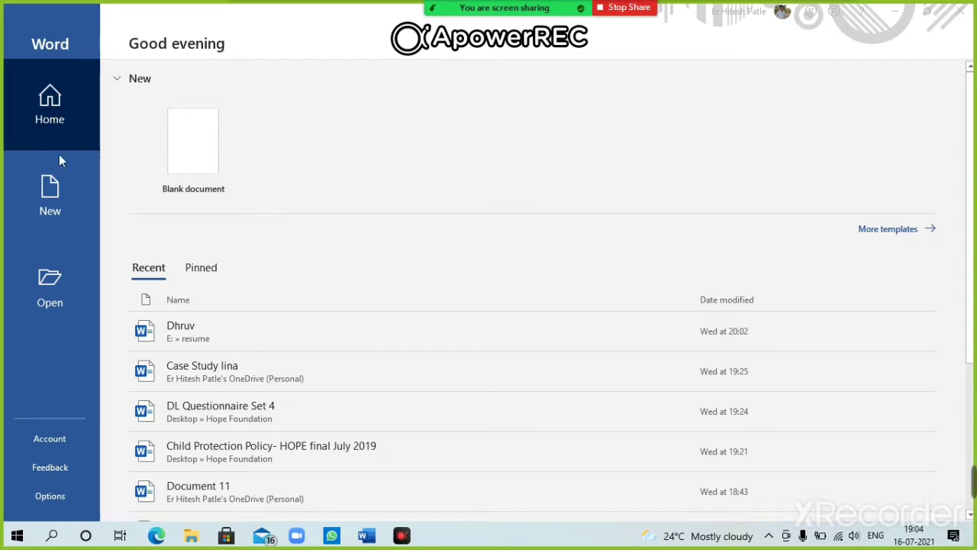
Open the MODERN INDIA-Hitz document, display it in Print Layout view, and select the "MODERN INDIA" title line
{"action": "left_click", "coordinate": [48, 283]}
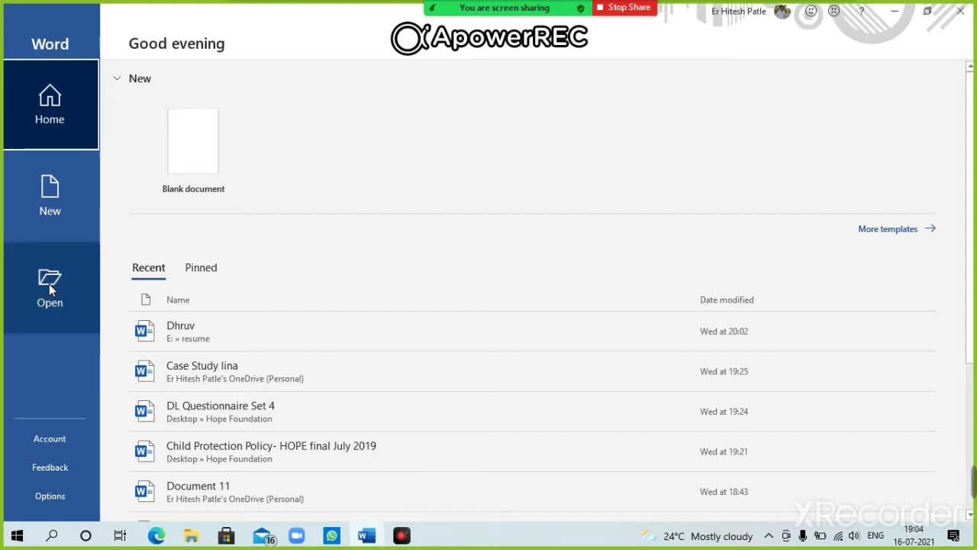
{"action": "left_click", "coordinate": [49, 283]}
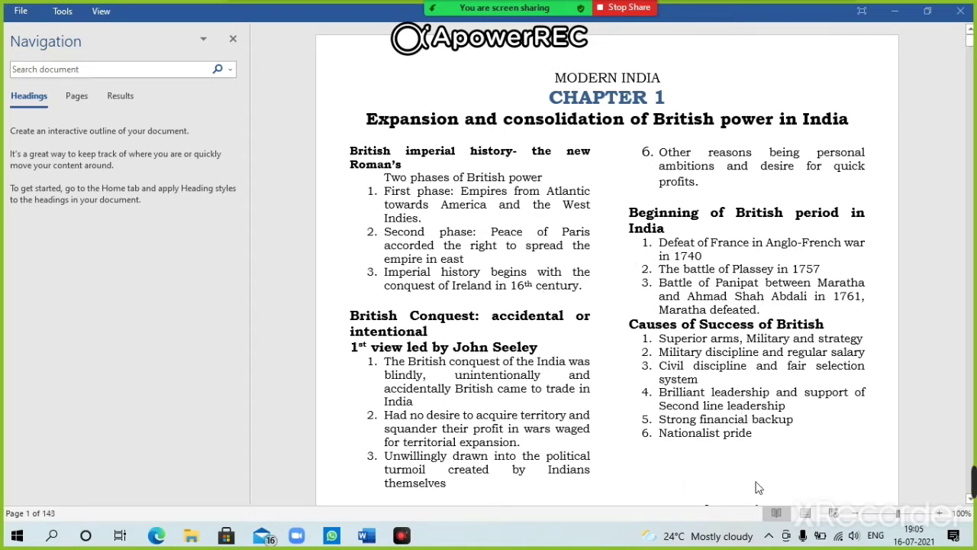
{"action": "left_click", "coordinate": [808, 513]}
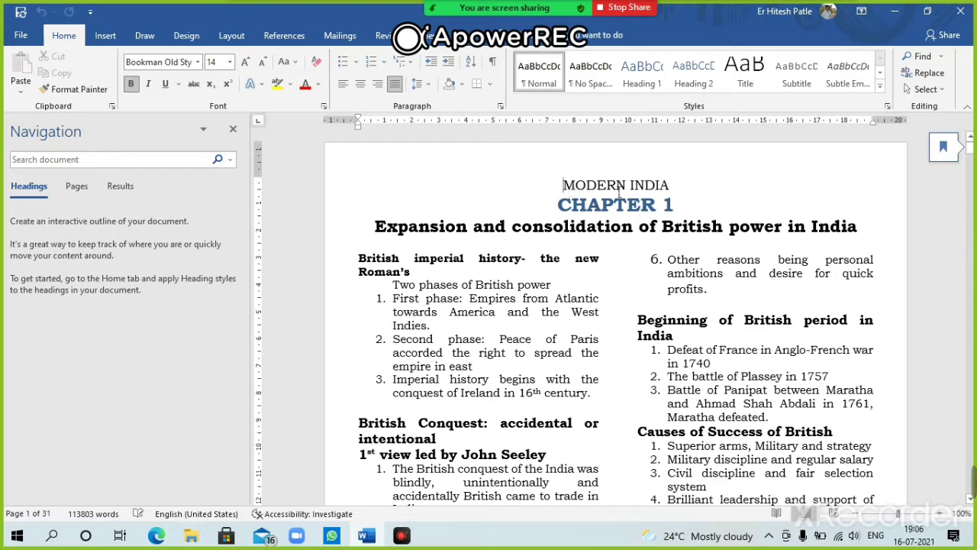
{"action": "left_click_drag", "start_coordinate": [563, 186], "coordinate": [672, 188]}
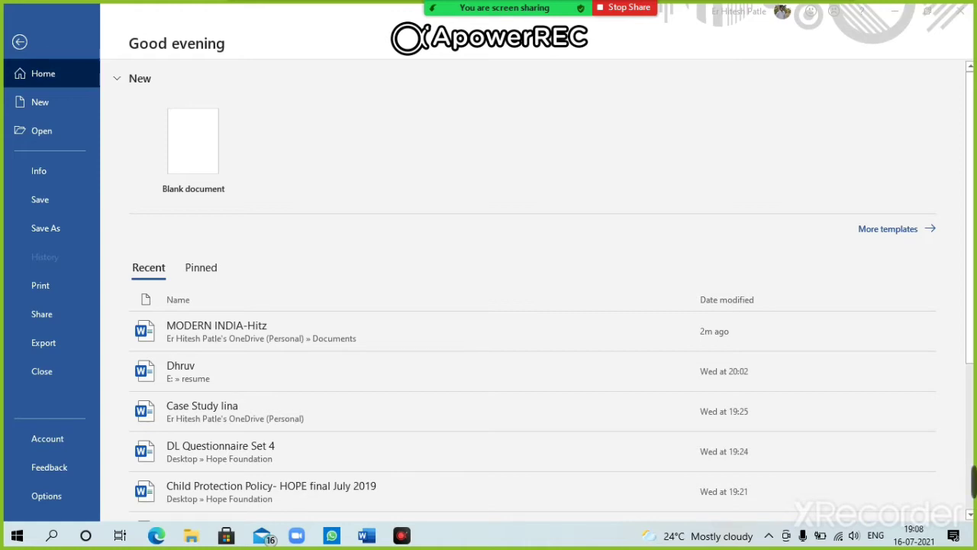
Browse the Business category of online templates and preview the Restaurant brochure template
{"action": "left_click", "coordinate": [13, 39]}
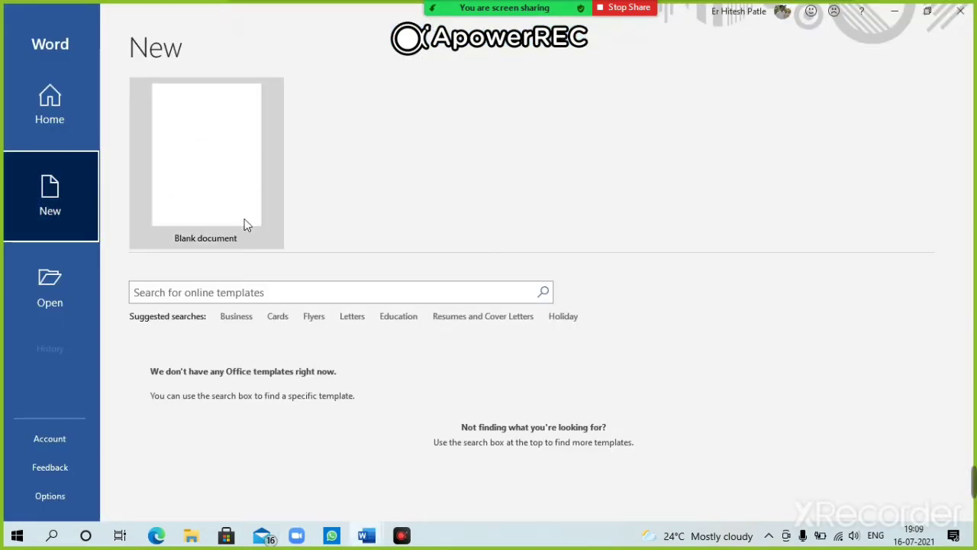
{"action": "left_click", "coordinate": [239, 316]}
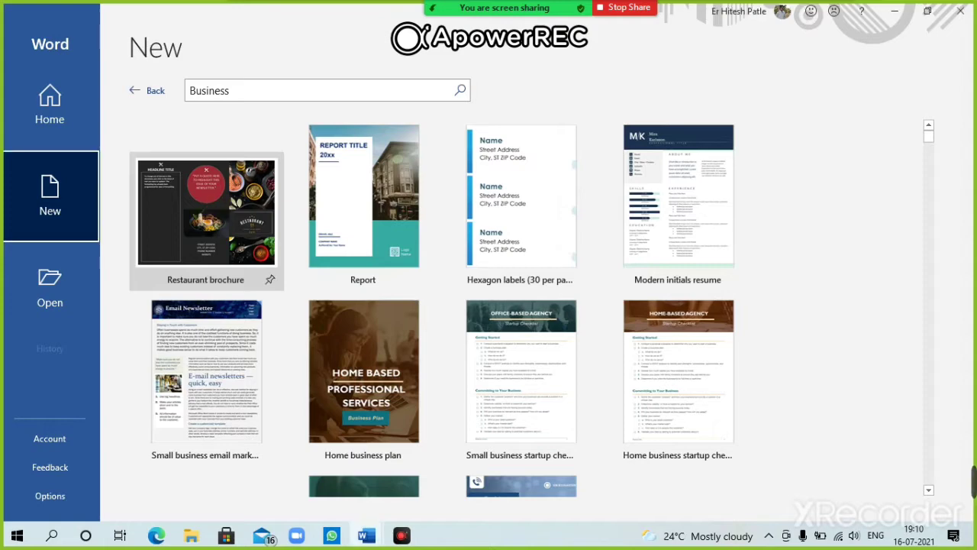
{"action": "left_click", "coordinate": [214, 214]}
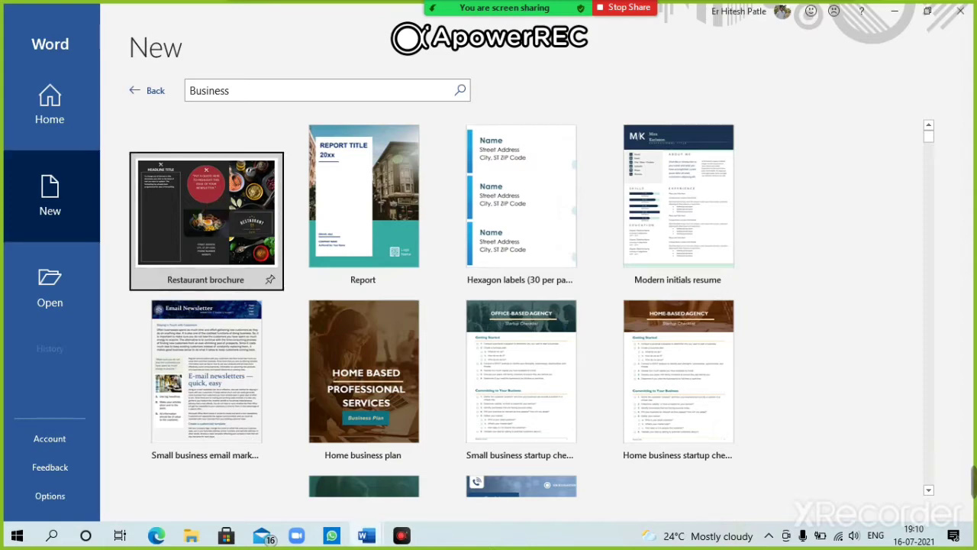
{"action": "key", "text": "Return"}
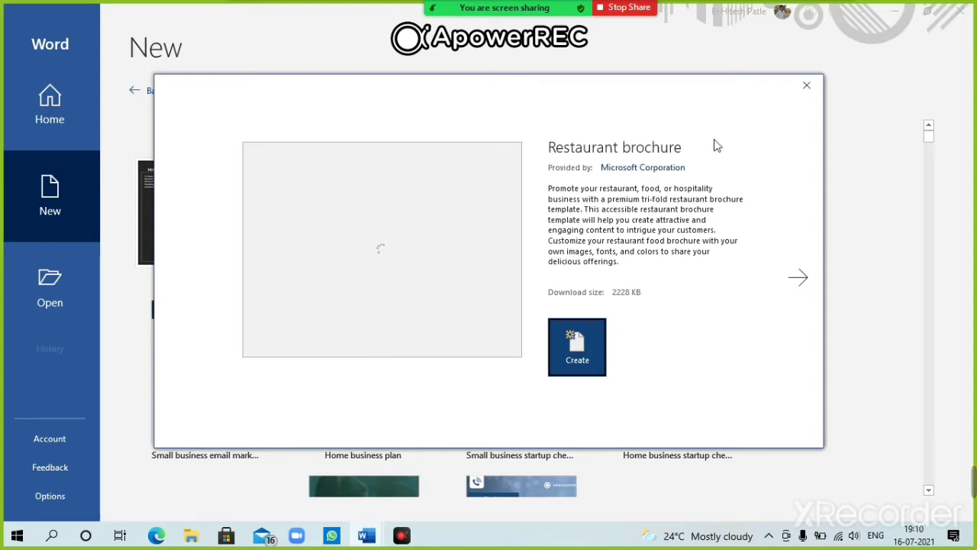
{"action": "left_click", "coordinate": [804, 86]}
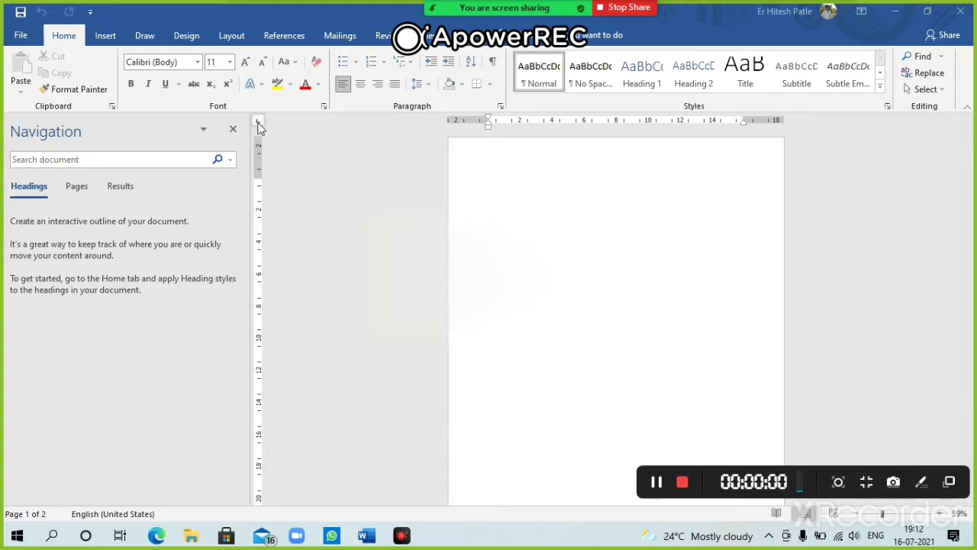
Close the Navigation pane in the blank document and set the page zoom to 100%
{"action": "left_click", "coordinate": [233, 129]}
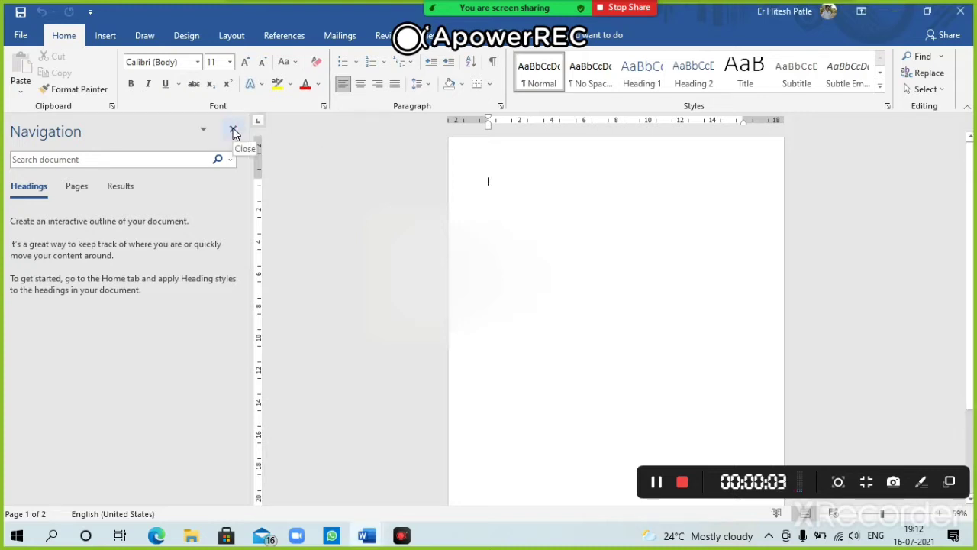
{"action": "left_click", "coordinate": [234, 129]}
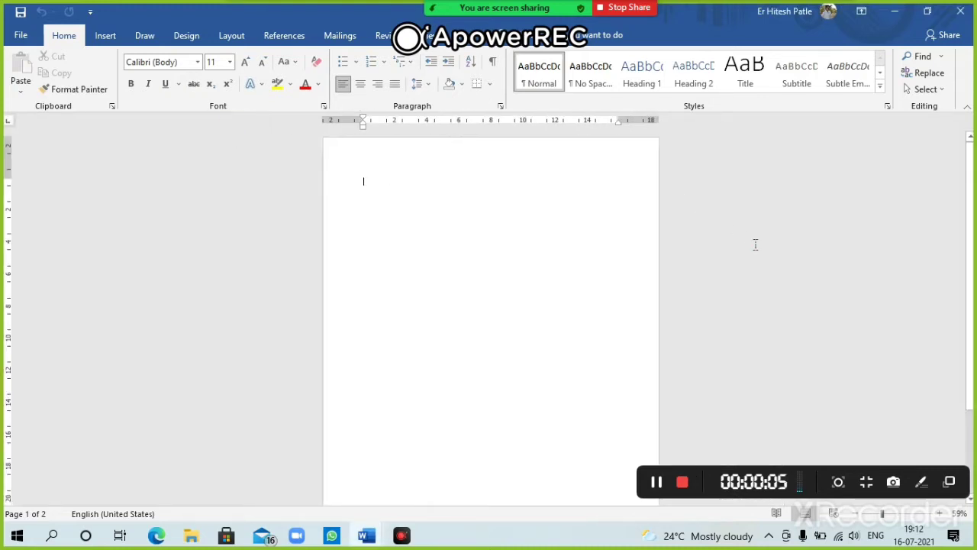
{"action": "left_click", "coordinate": [900, 516]}
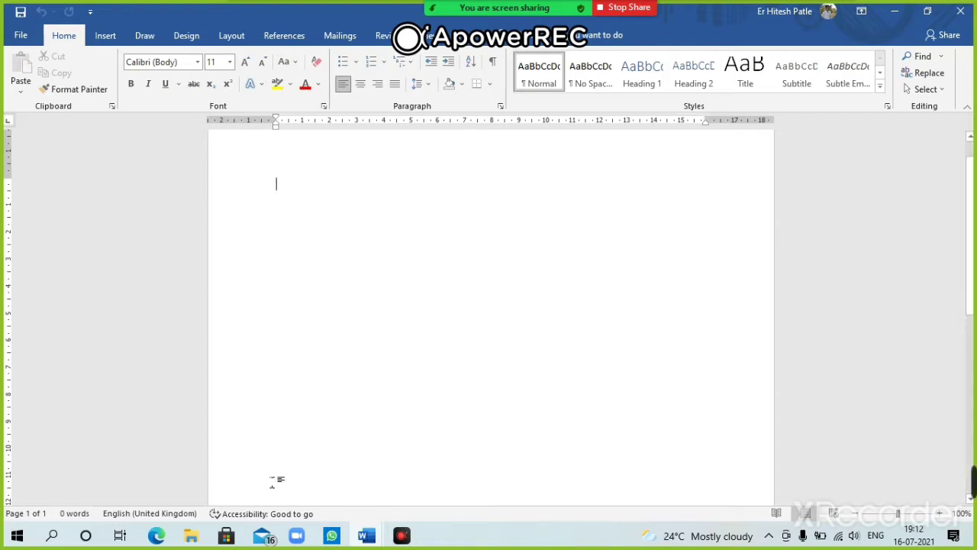
Copy the MODERN INDIA-Hitz passage from "adopted practices most offensive" through "the European 'middle class'," into a blank document
{"action": "mouse_move", "coordinate": [367, 538]}
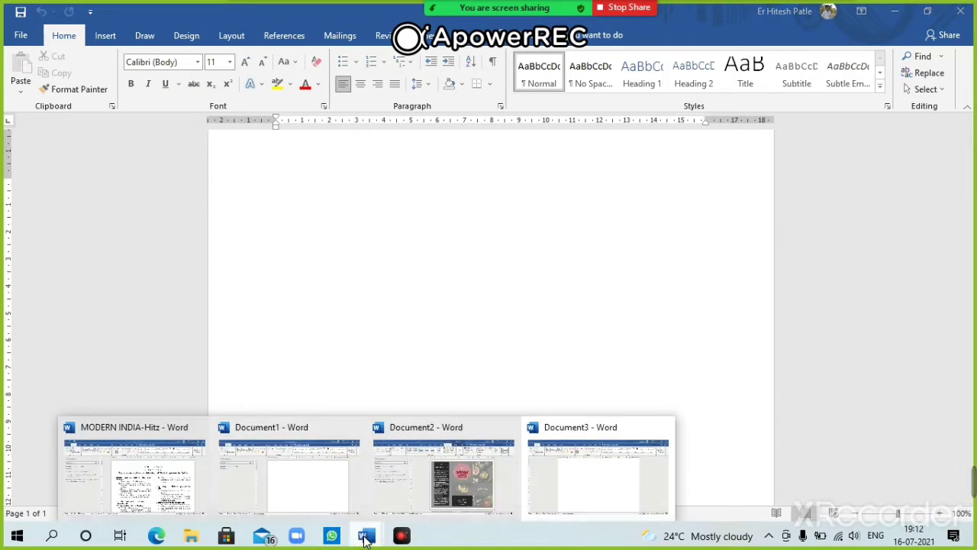
{"action": "left_click", "coordinate": [173, 491]}
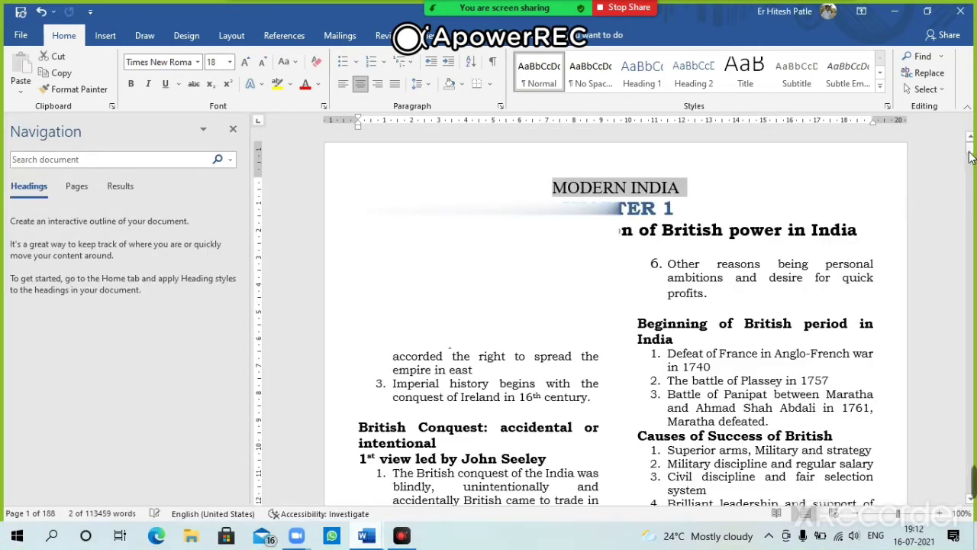
{"action": "left_click_drag", "start_coordinate": [970, 157], "coordinate": [970, 172]}
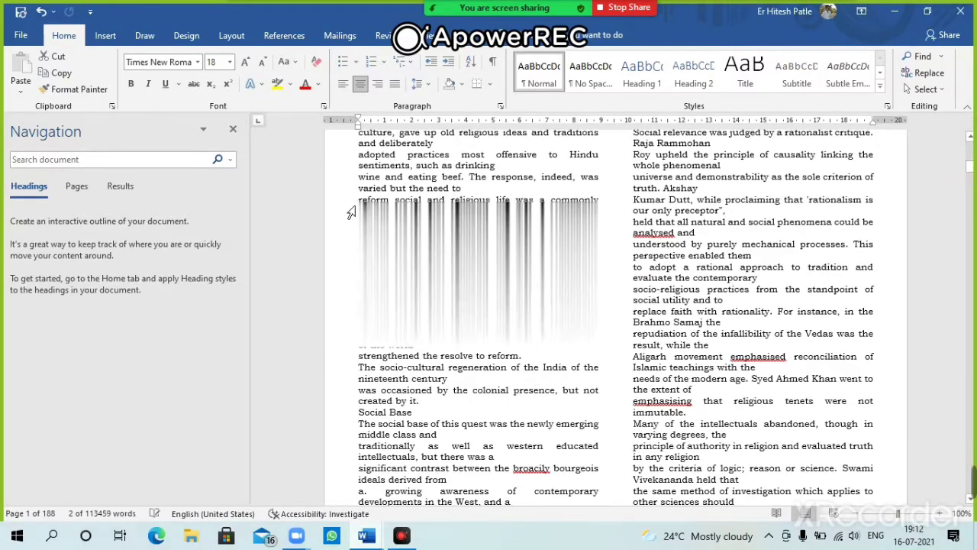
{"action": "left_click_drag", "start_coordinate": [359, 164], "coordinate": [581, 474]}
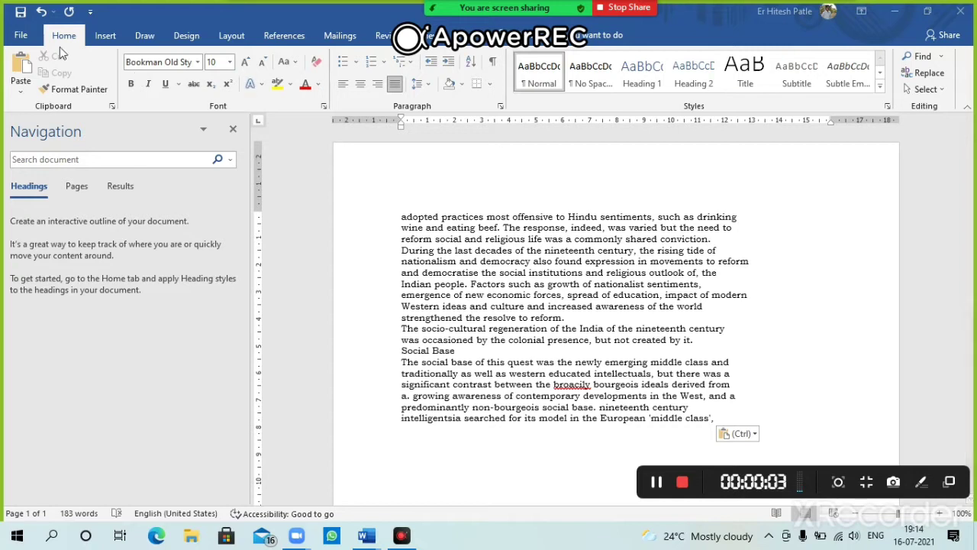
Save the document with the copied passage to the Desktop as a Word Document named "Modern India"
{"action": "left_click", "coordinate": [20, 36]}
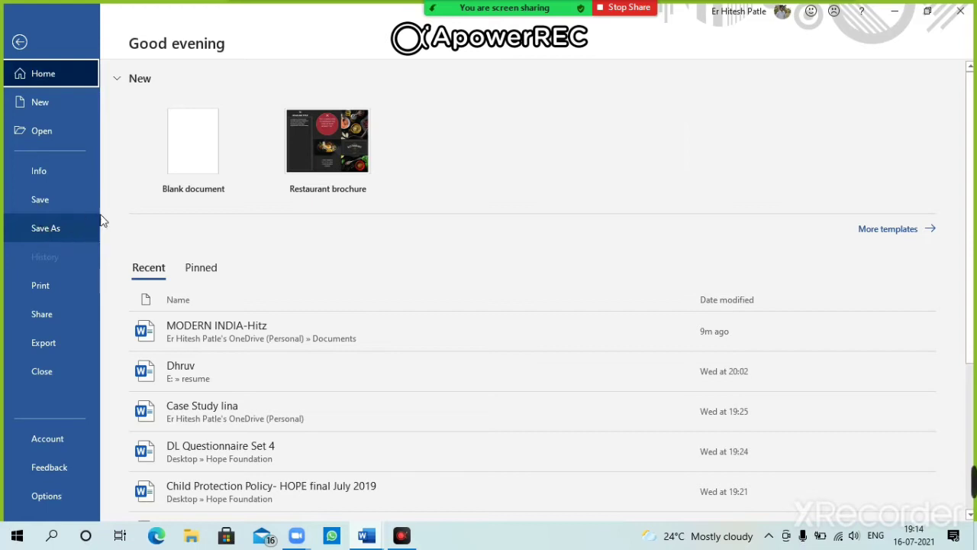
{"action": "mouse_move", "coordinate": [546, 6]}
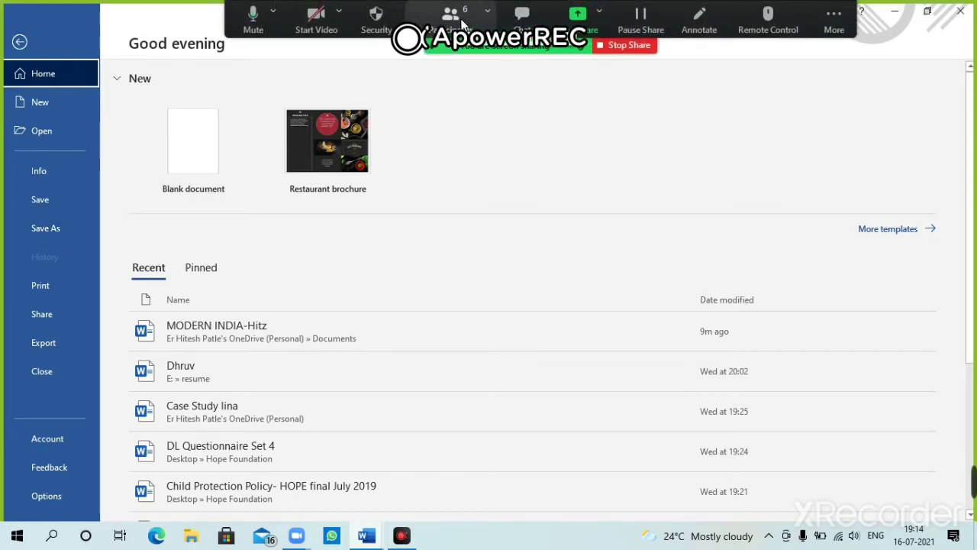
{"action": "left_click", "coordinate": [66, 235]}
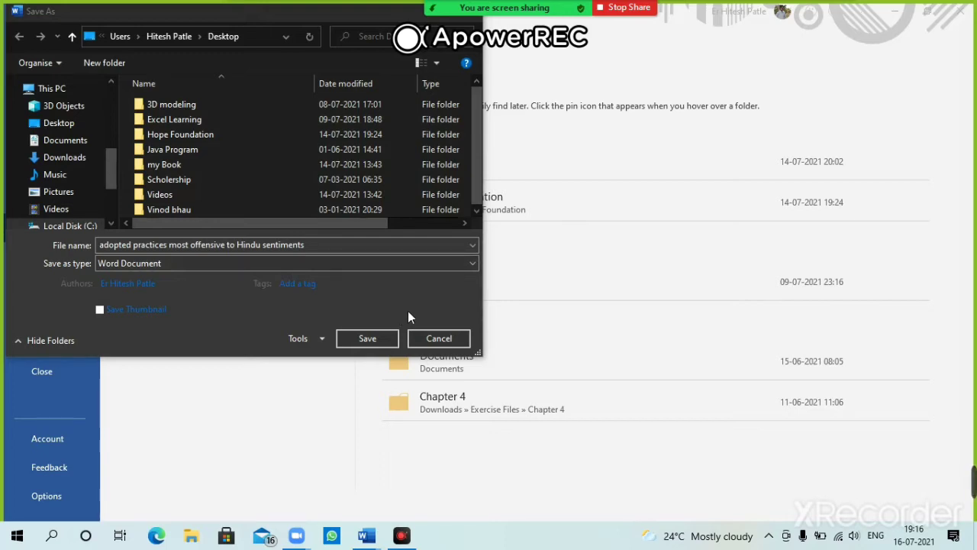
{"action": "left_click", "coordinate": [320, 246]}
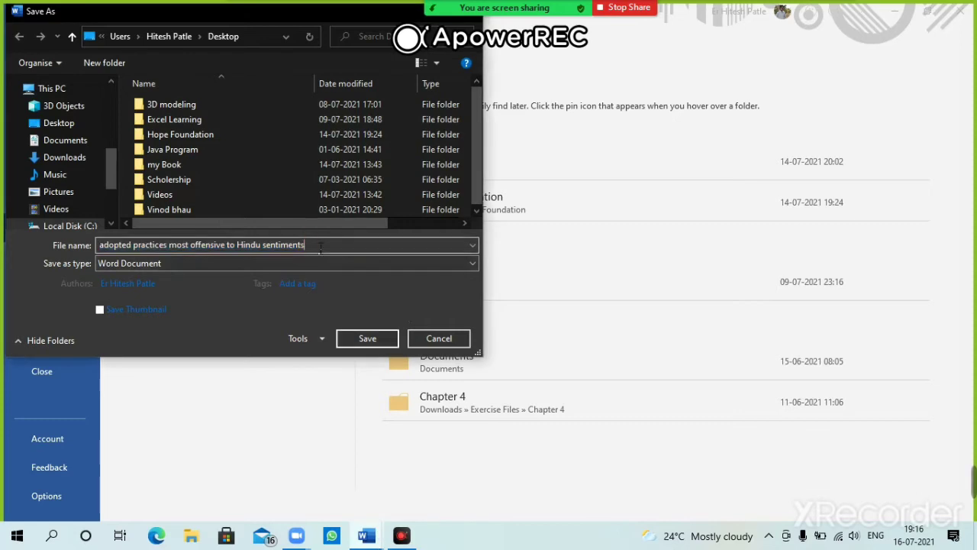
{"action": "left_click", "coordinate": [319, 247]}
{"action": "key", "text": "BackSpace"}
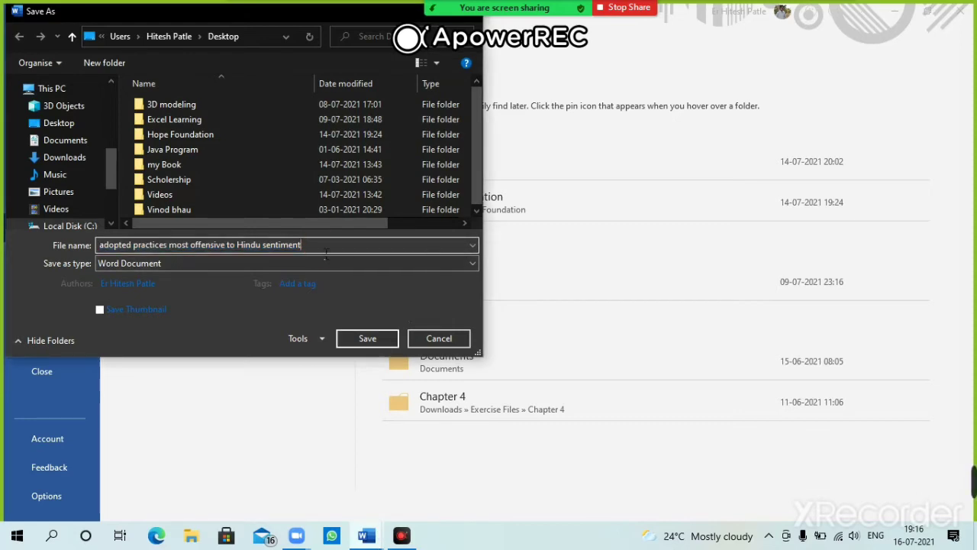
{"action": "key", "text": "BackSpace"}
{"action": "key", "text": "BackSpace"}
{"action": "key", "text": "BackSpace"}
{"action": "key", "text": "BackSpace"}
{"action": "key", "text": "BackSpace"}
{"action": "key", "text": "BackSpace"}
{"action": "key", "text": "BackSpace"}
{"action": "key", "text": "BackSpace"}
{"action": "key", "text": "BackSpace"}
{"action": "key", "text": "BackSpace"}
{"action": "key", "text": "BackSpace"}
{"action": "key", "text": "BackSpace"}
{"action": "key", "text": "BackSpace"}
{"action": "key", "text": "BackSpace"}
{"action": "key", "text": "BackSpace"}
{"action": "key", "text": "BackSpace"}
{"action": "key", "text": "BackSpace"}
{"action": "key", "text": "BackSpace"}
{"action": "key", "text": "BackSpace"}
{"action": "key", "text": "BackSpace"}
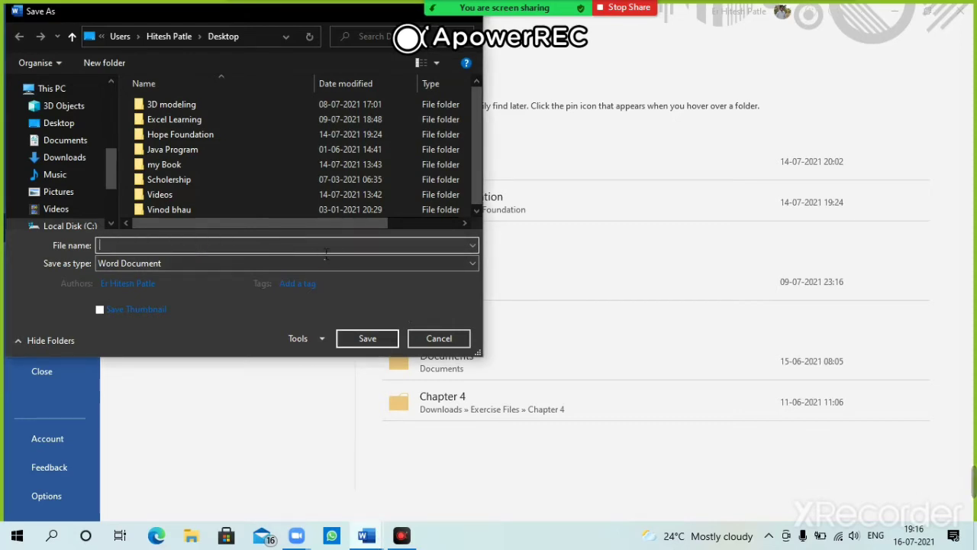
{"action": "type", "text": "Modern India"}
{"action": "left_click", "coordinate": [367, 339]}
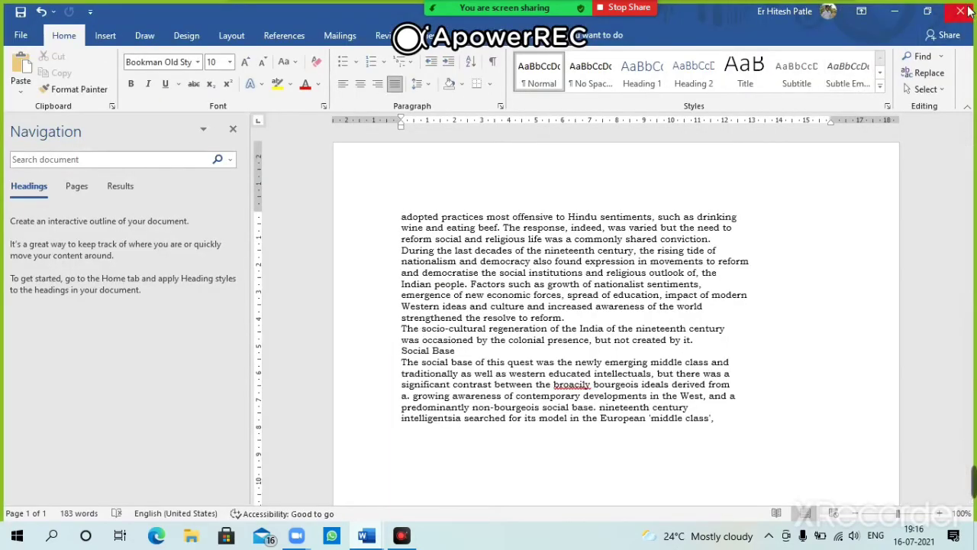
Close the saved Modern India document, and close MODERN INDIA-Hitz without saving its changes
{"action": "left_click", "coordinate": [964, 13]}
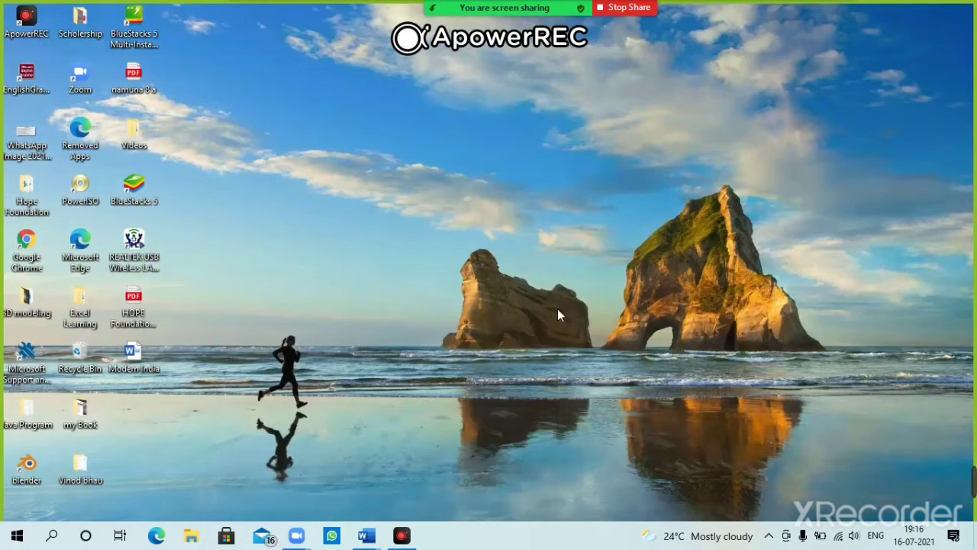
{"action": "mouse_move", "coordinate": [371, 532]}
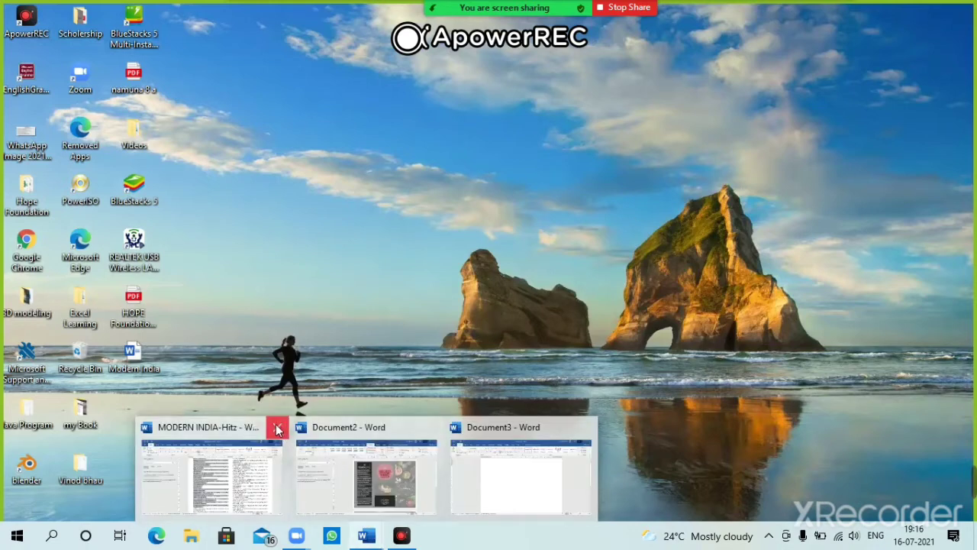
{"action": "left_click", "coordinate": [278, 430]}
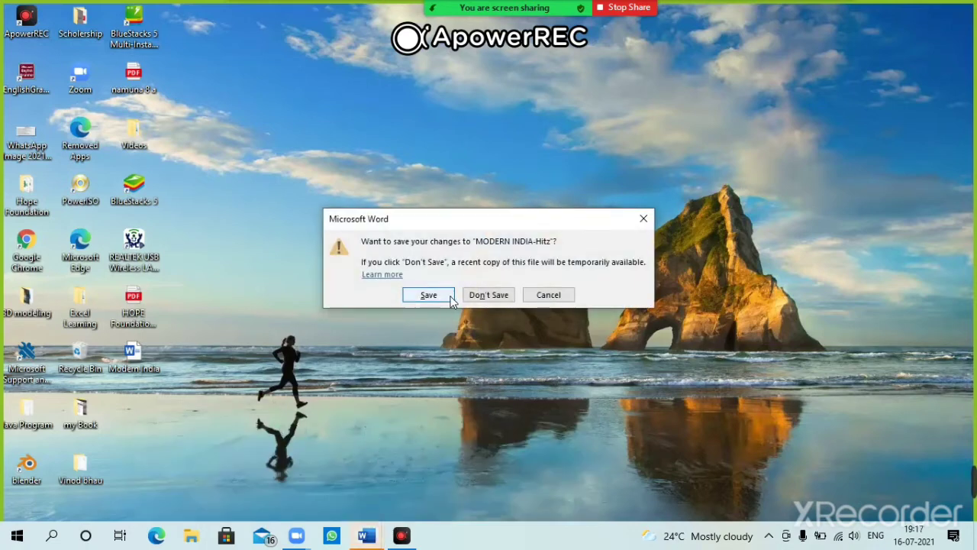
{"action": "left_click", "coordinate": [489, 295]}
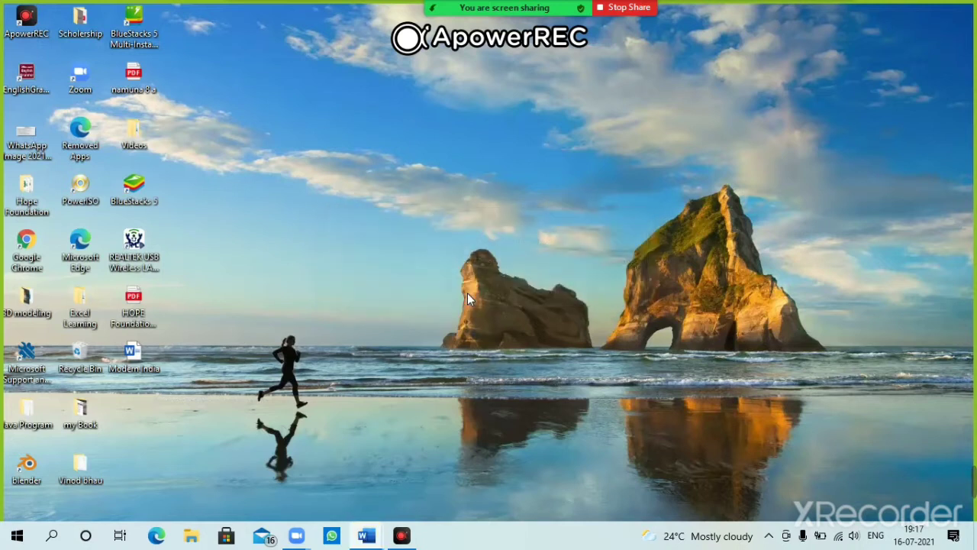
{"action": "mouse_move", "coordinate": [366, 535]}
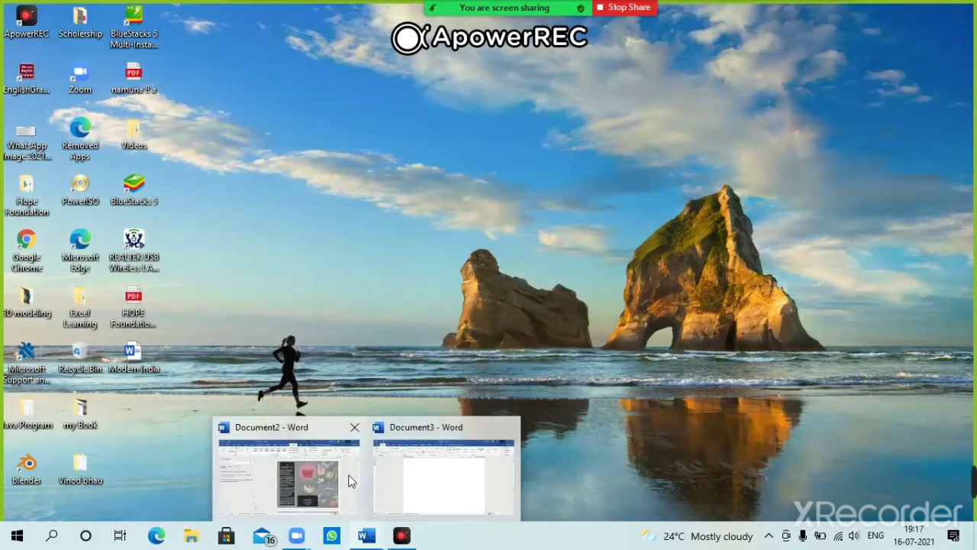
{"action": "left_click", "coordinate": [351, 458]}
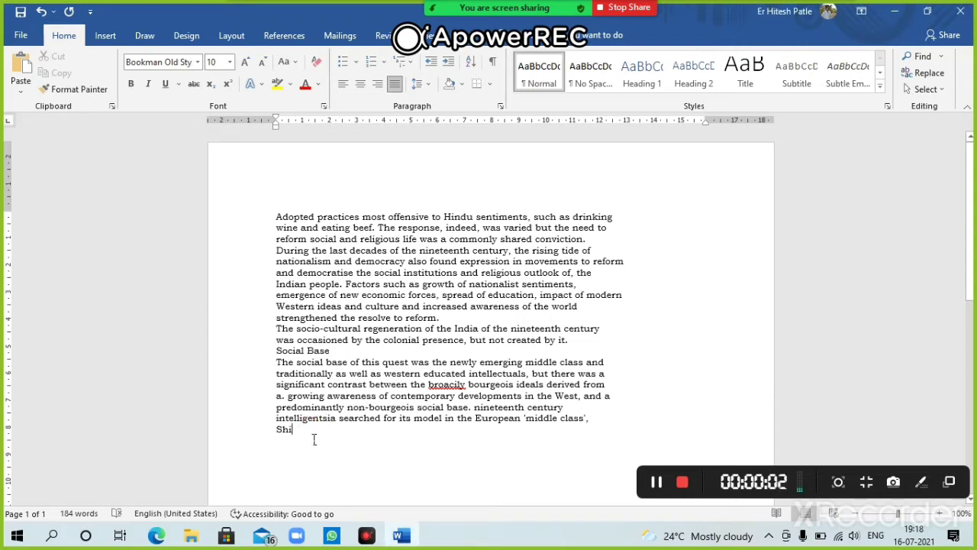
{"action": "type", "text": "vahj"}
{"action": "key", "text": "BackSpace"}
{"action": "key", "text": "BackSpace"}
{"action": "key", "text": "BackSpace"}
{"action": "key", "text": "BackSpace"}
{"action": "key", "text": "BackSpace"}
{"action": "key", "text": "BackSpace"}
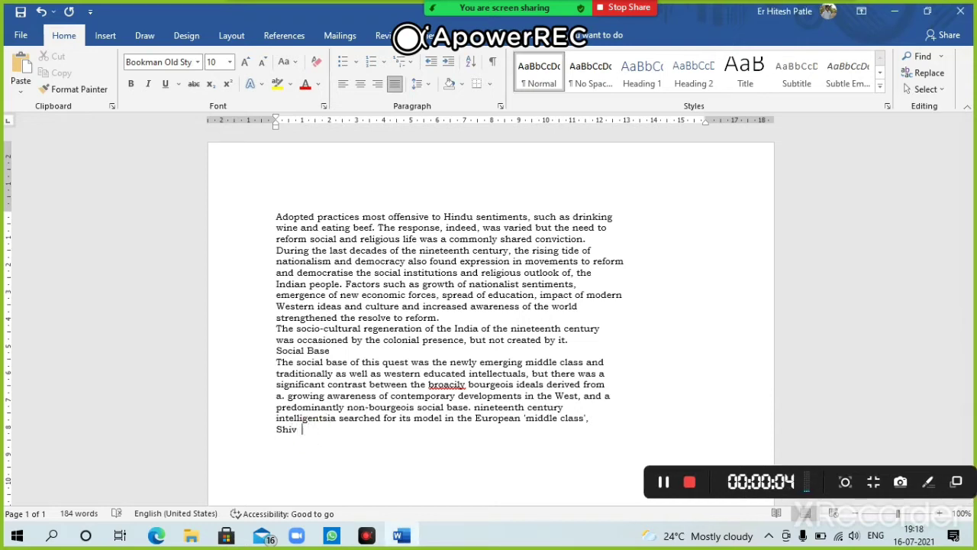
{"action": "key", "text": "BackSpace"}
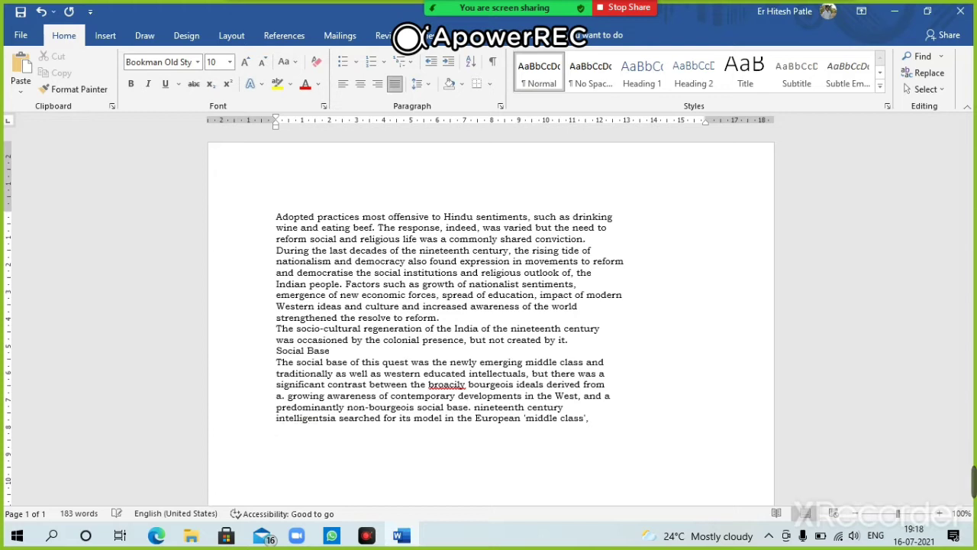
Add the line "Manavata Vidyalaya Bondgaon Devi" below the passage, leaving one blank line between, and open the document's file options
{"action": "type", "text": "Manavata Vi"}
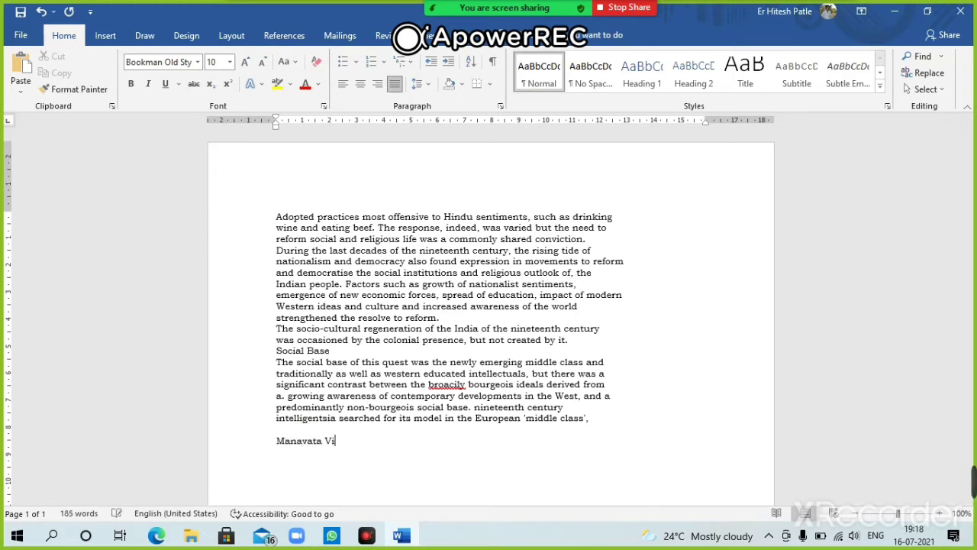
{"action": "type", "text": "dyalaya Boind"}
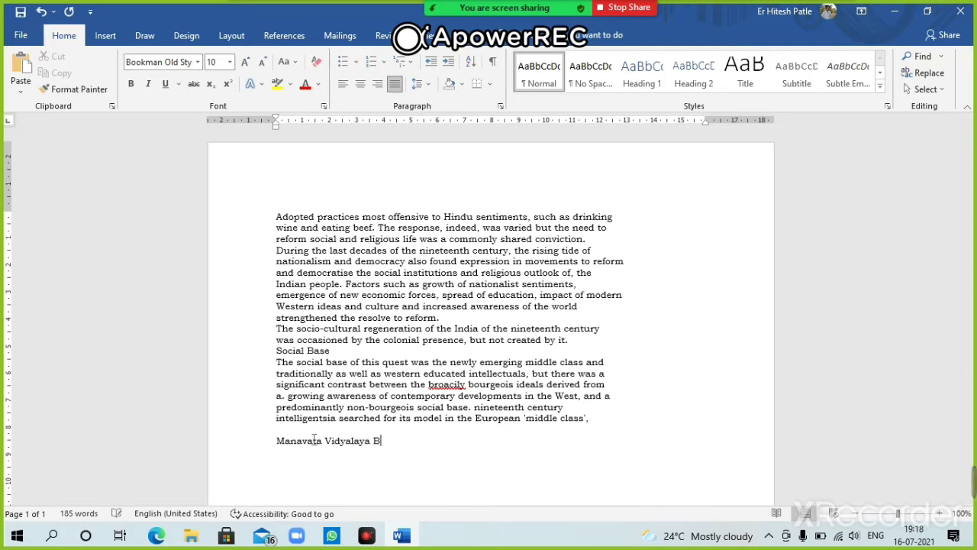
{"action": "key", "text": "BackSpace"}
{"action": "key", "text": "BackSpace"}
{"action": "key", "text": "BackSpace"}
{"action": "type", "text": "ndin"}
{"action": "key", "text": "BackSpace"}
{"action": "key", "text": "BackSpace"}
{"action": "type", "text": "gaon Devi"}
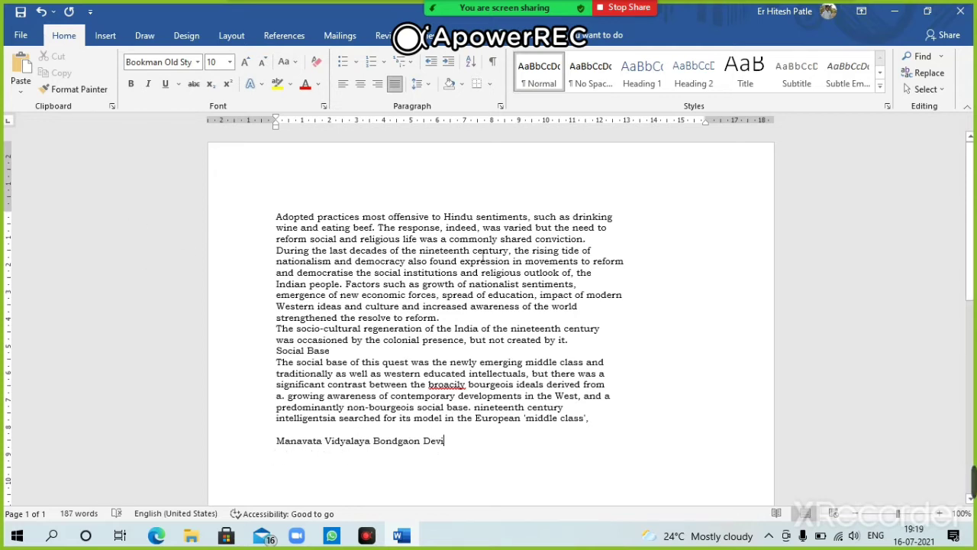
{"action": "left_click", "coordinate": [21, 37]}
{"action": "left_click", "coordinate": [23, 39]}
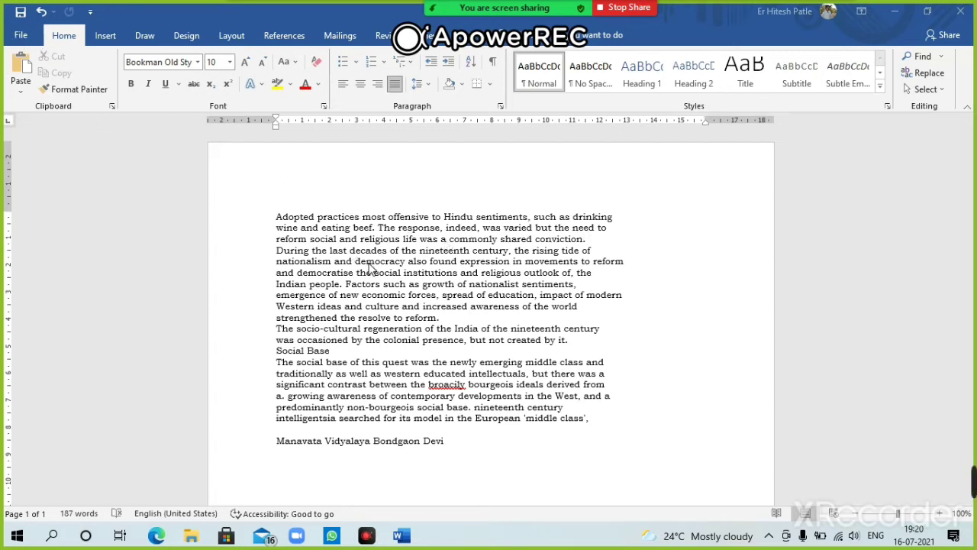
Save the Modern India document with the newly added line
{"action": "left_click", "coordinate": [21, 36]}
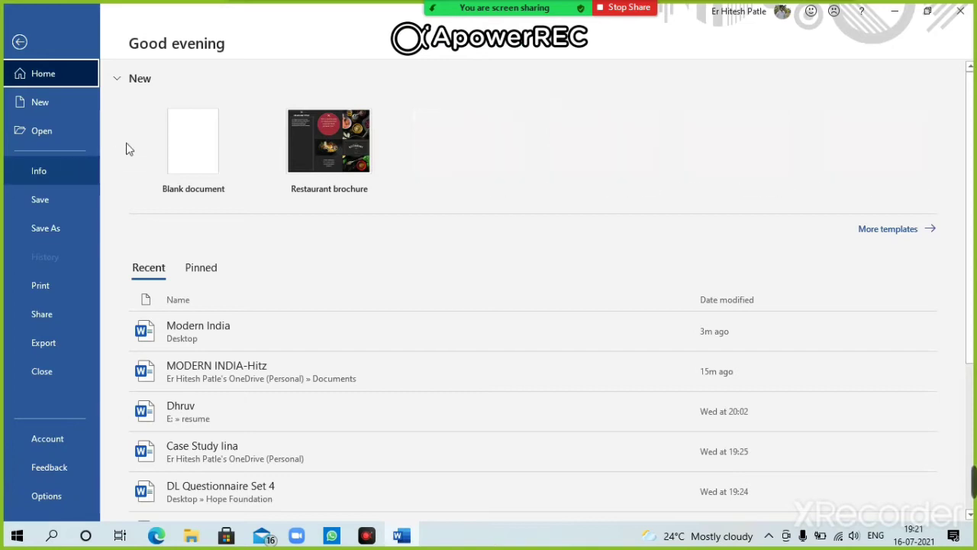
{"action": "left_click", "coordinate": [58, 205]}
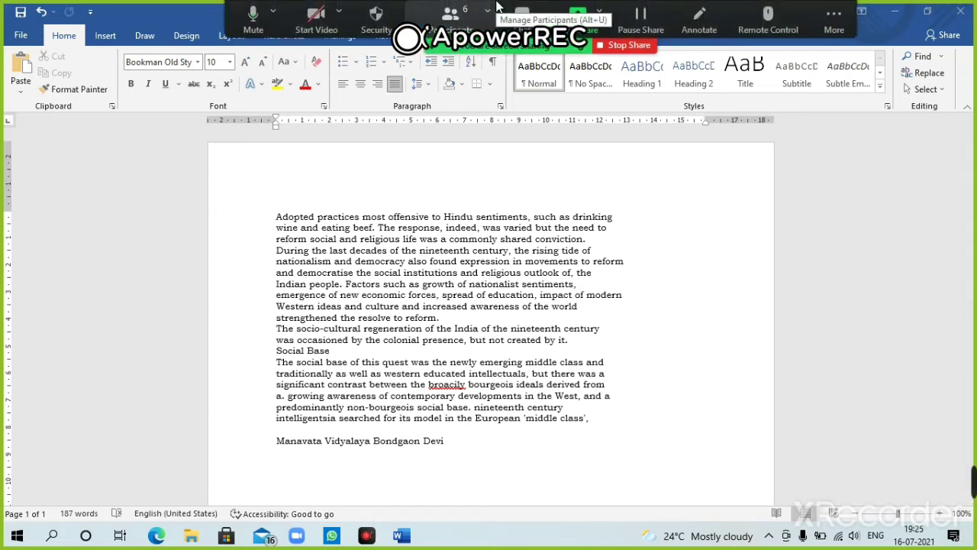
{"action": "left_click", "coordinate": [578, 232]}
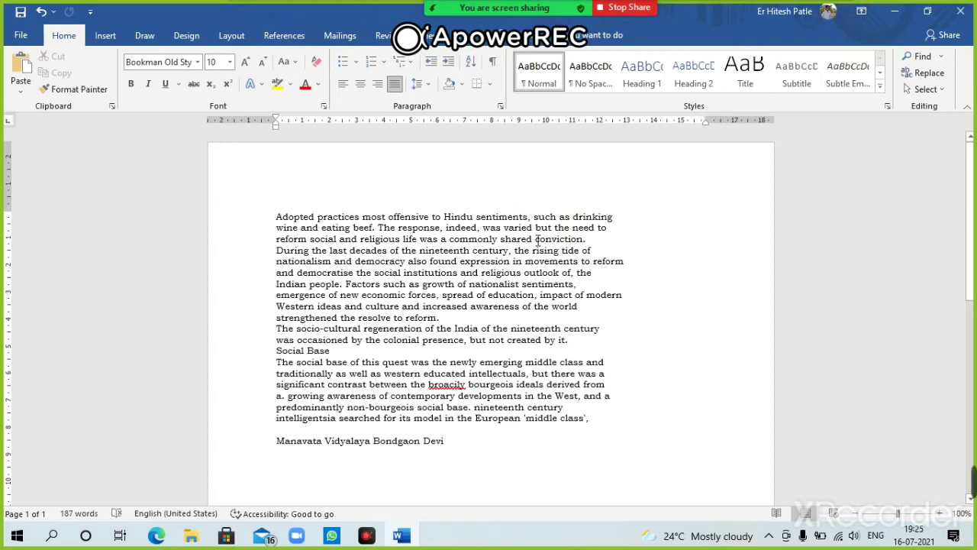
{"action": "left_click", "coordinate": [532, 40]}
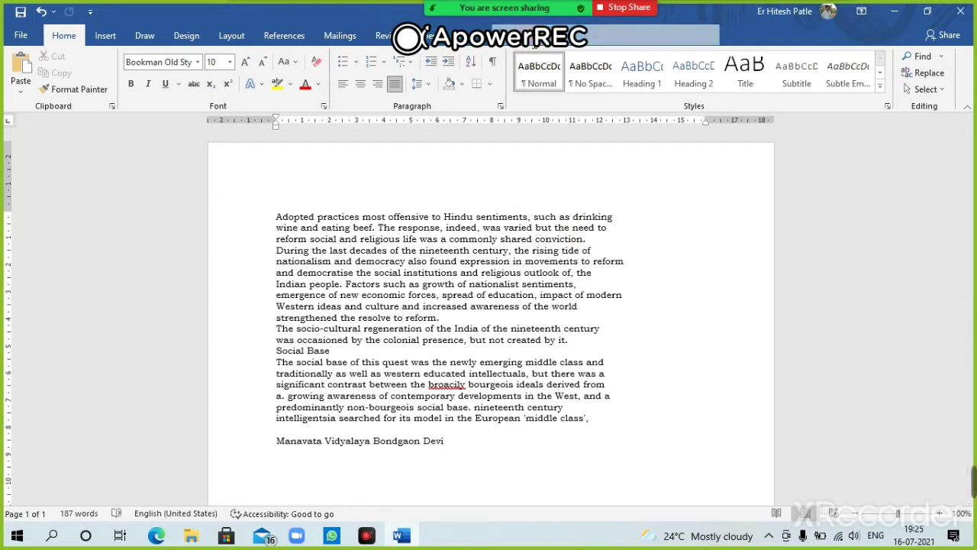
{"action": "left_click", "coordinate": [735, 208]}
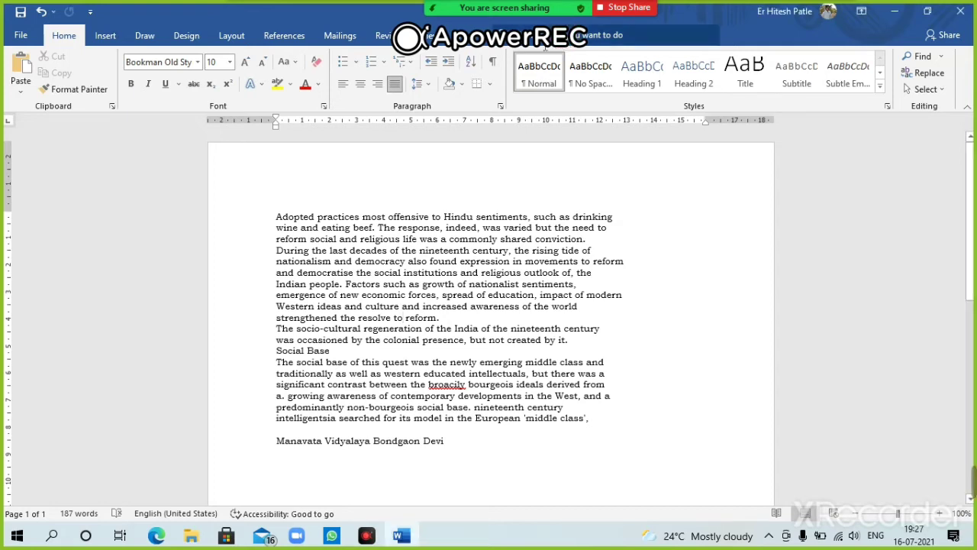
{"action": "left_click", "coordinate": [535, 43]}
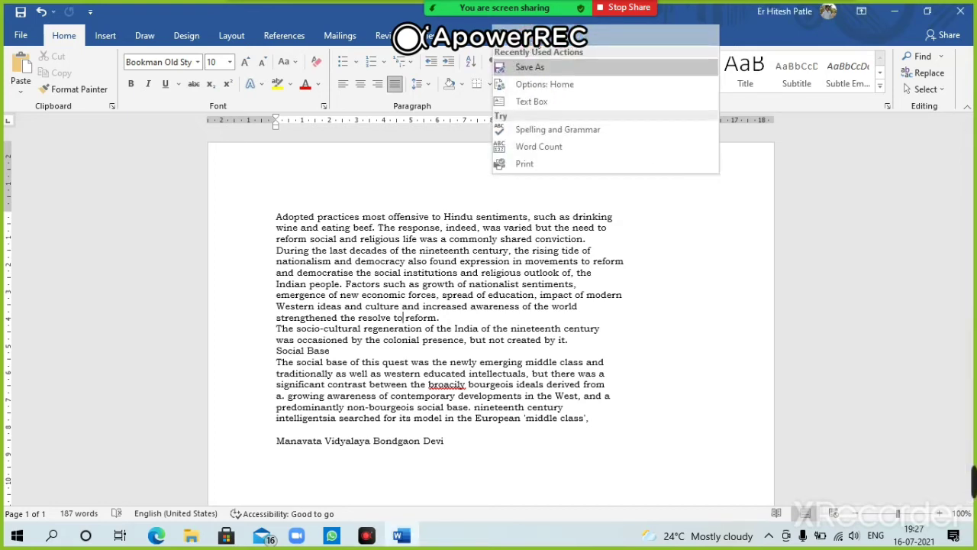
{"action": "left_click", "coordinate": [549, 68]}
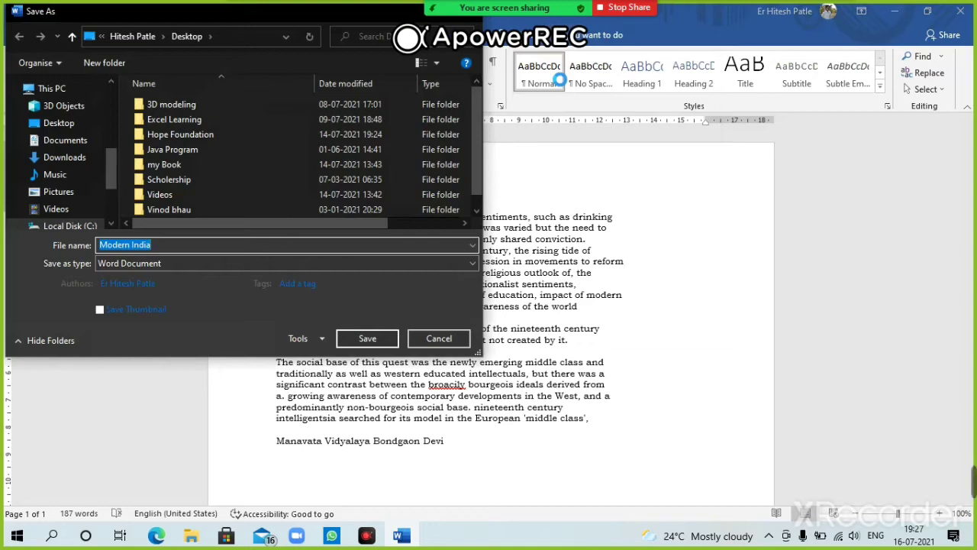
{"action": "left_click", "coordinate": [438, 340]}
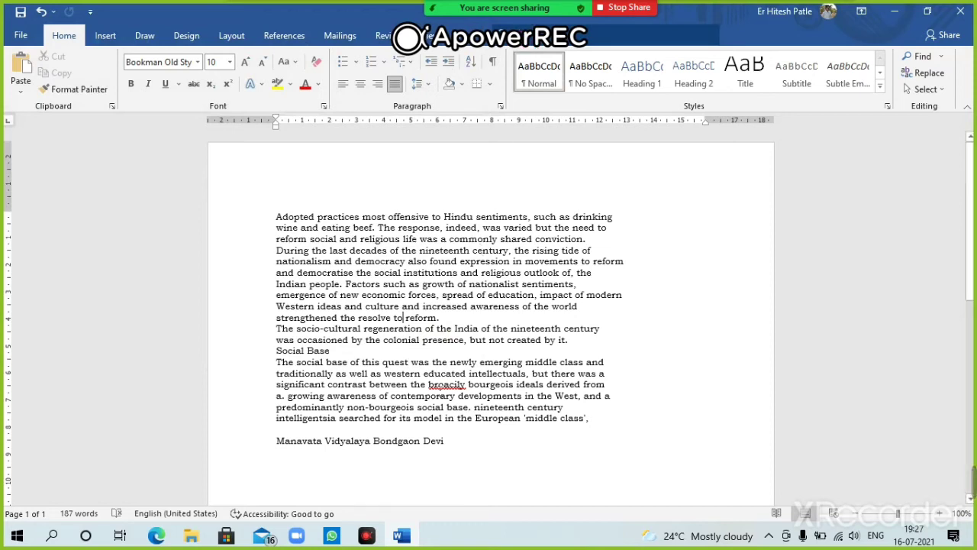
Run the spelling check, replace "broacily" with the suggestion "broodily", and dismiss the completed check
{"action": "left_click_drag", "start_coordinate": [459, 391], "coordinate": [471, 396]}
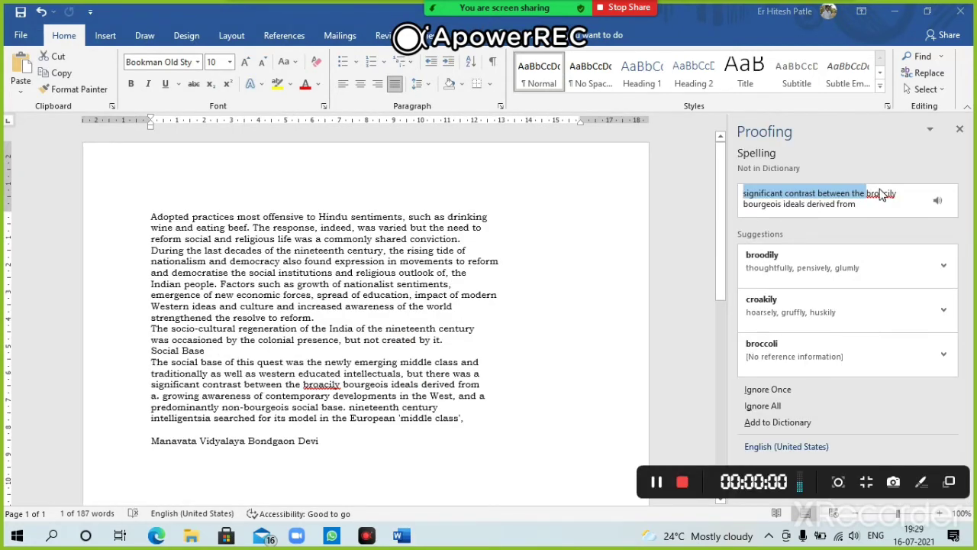
{"action": "left_click", "coordinate": [880, 193]}
{"action": "double_click", "coordinate": [882, 195]}
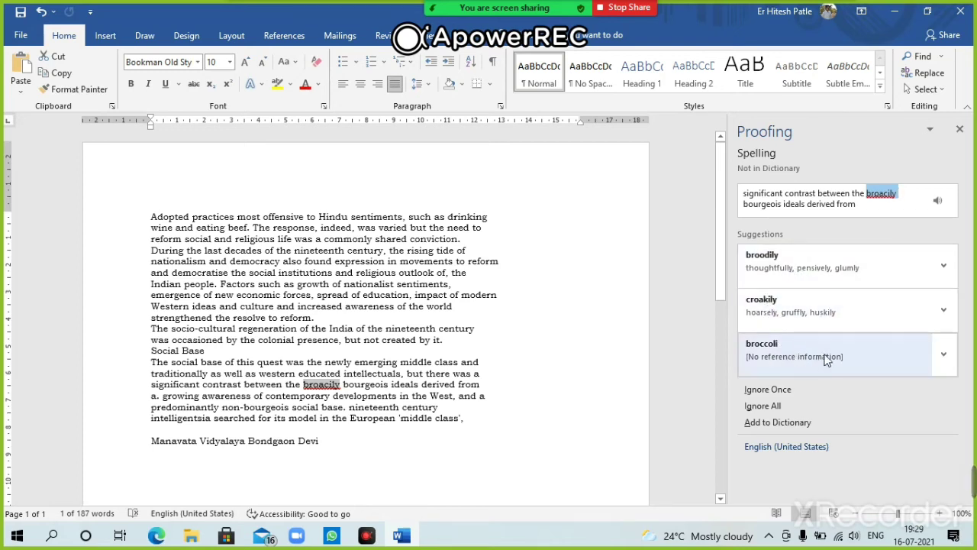
{"action": "left_click", "coordinate": [815, 264]}
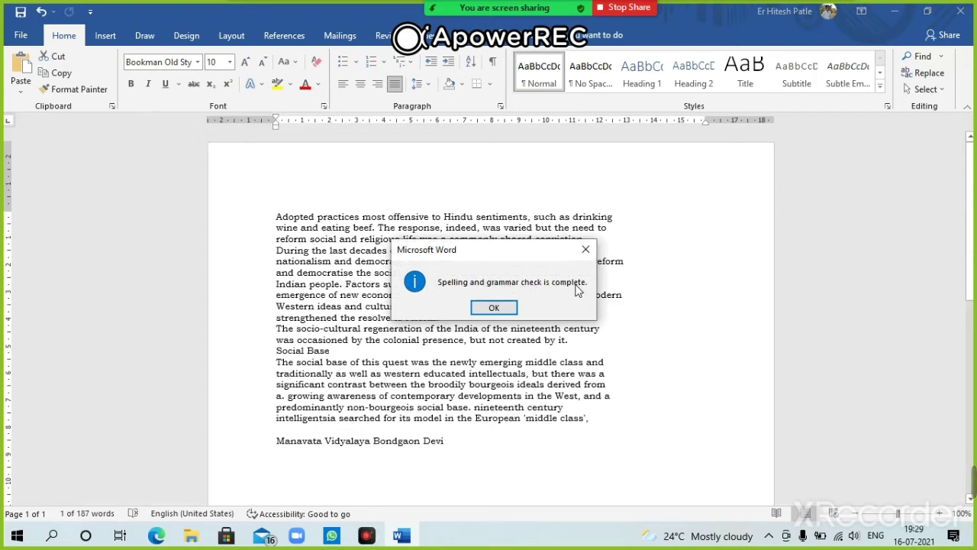
{"action": "left_click", "coordinate": [661, 167]}
{"action": "left_click", "coordinate": [502, 310]}
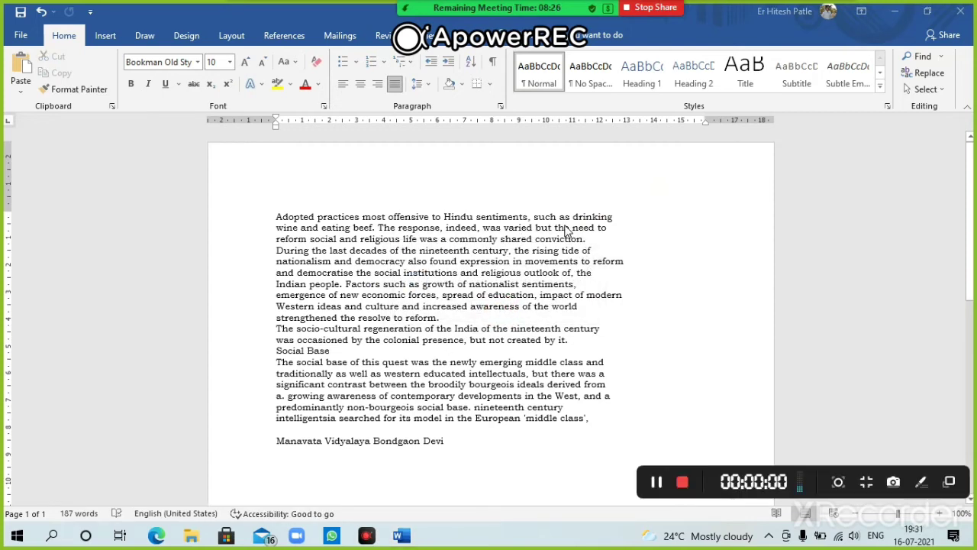
Search the available commands for "pri"
{"action": "mouse_move", "coordinate": [427, 6]}
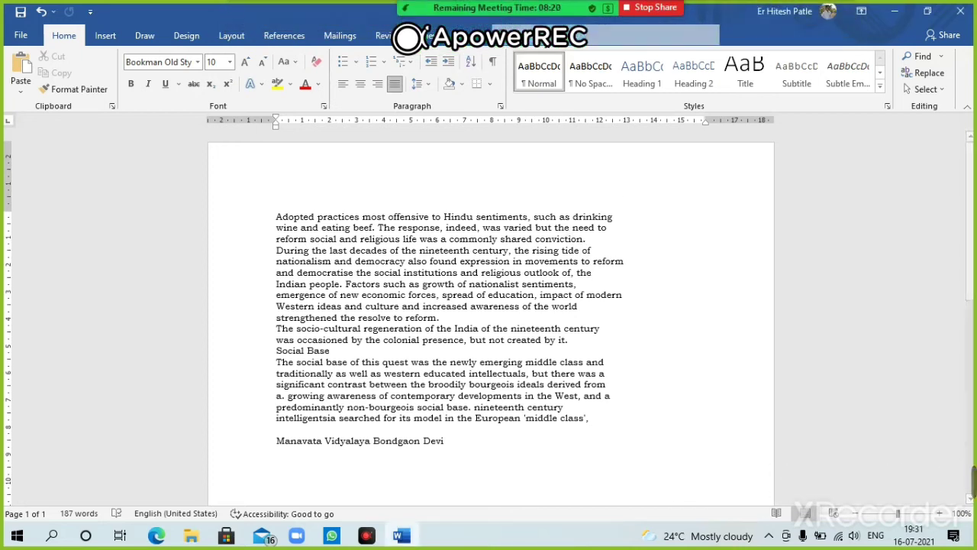
{"action": "left_click", "coordinate": [541, 37]}
{"action": "type", "text": "pri"}
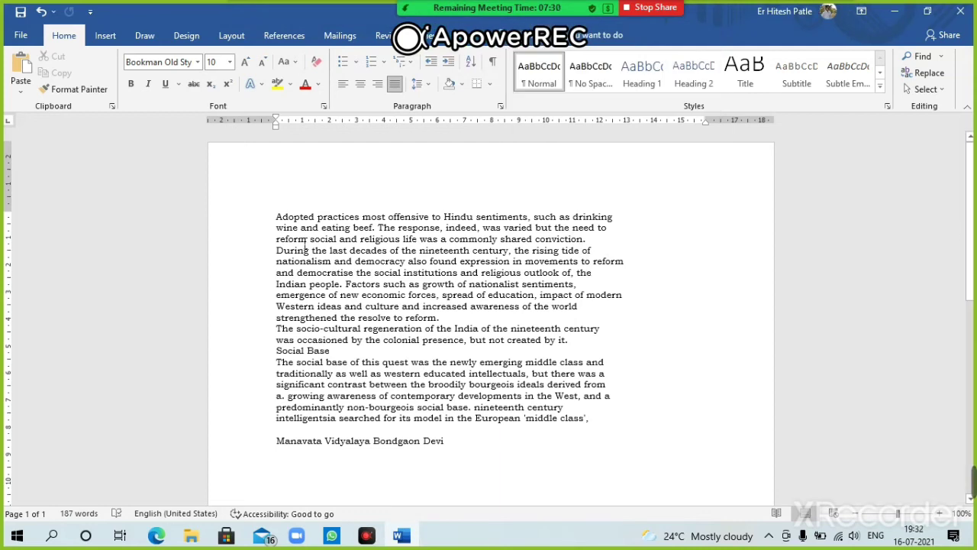